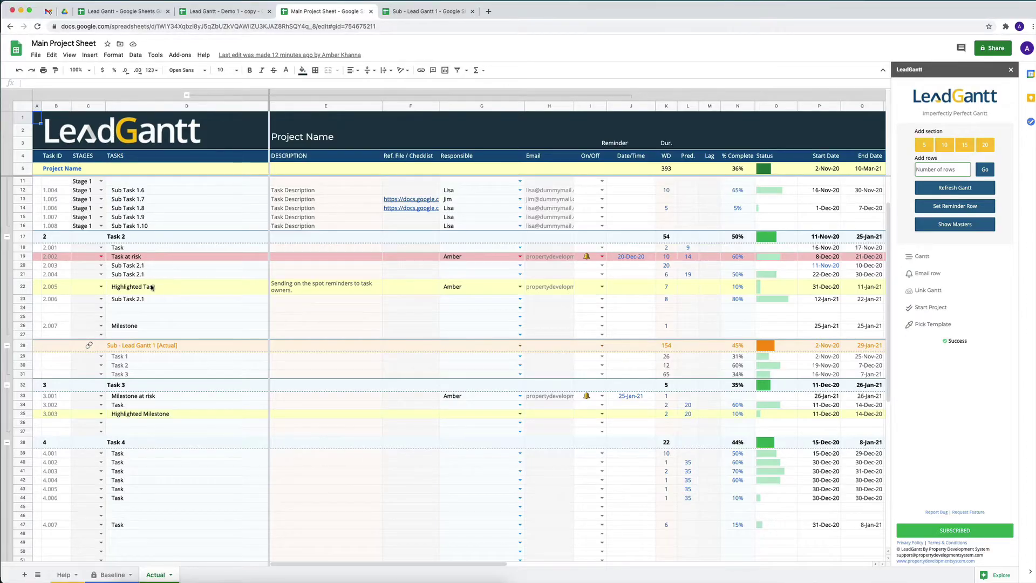
Step: On the Baseline sheet, set Sub Task 1.7's working days to 10, accepting the protected-range warning
click(152, 287)
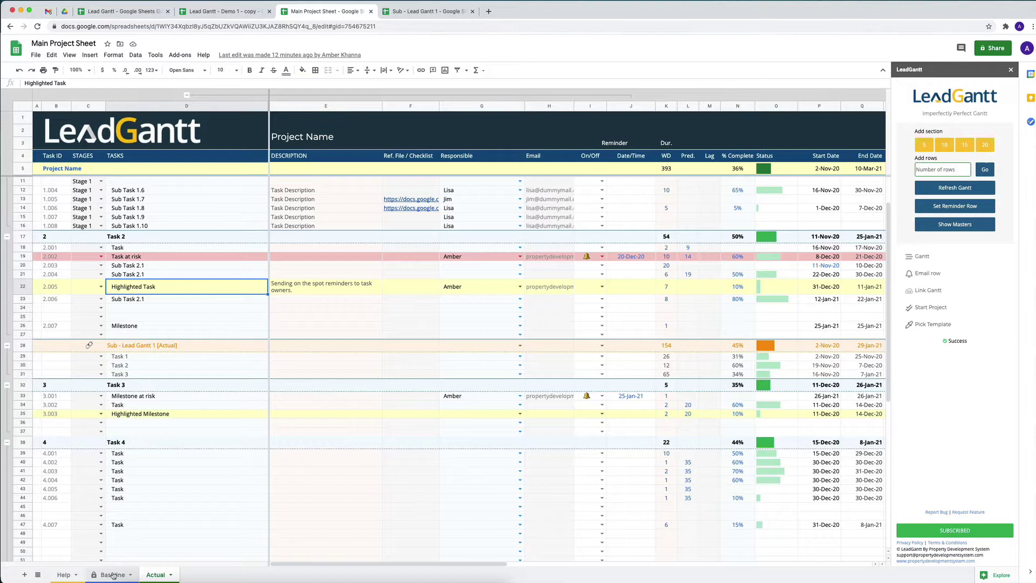
click(89, 573)
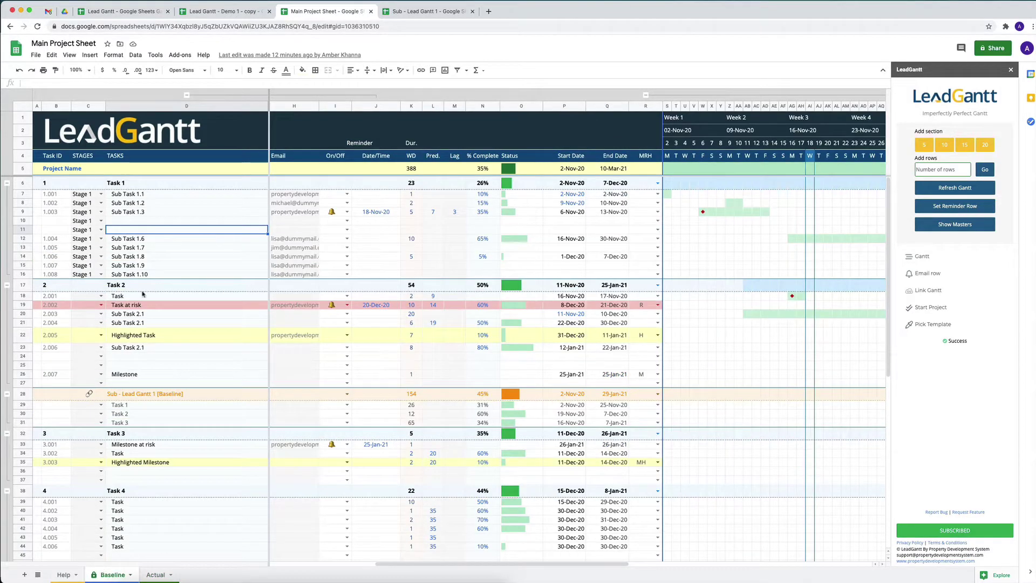
double_click(403, 238)
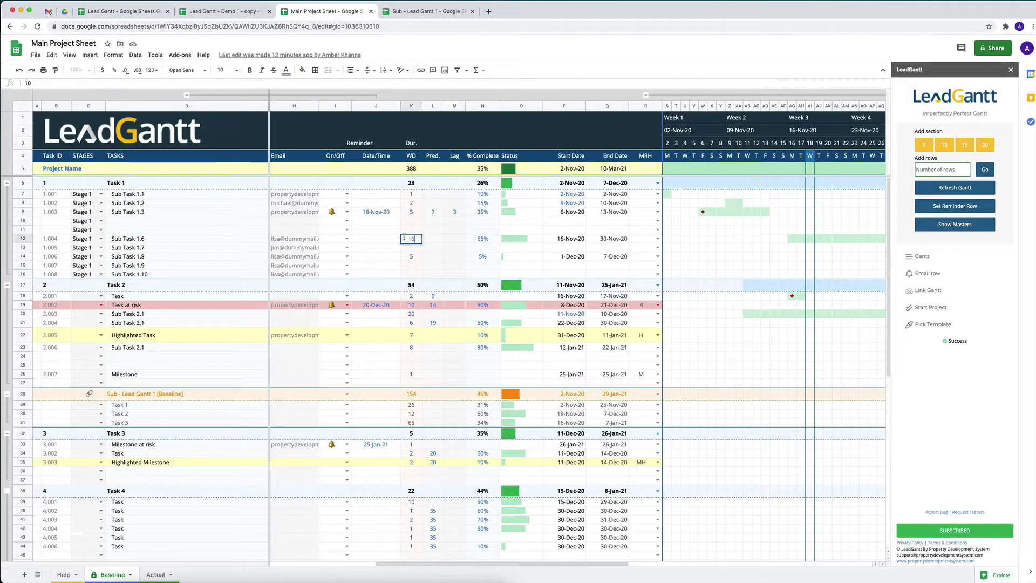
text(1)
key(Return)
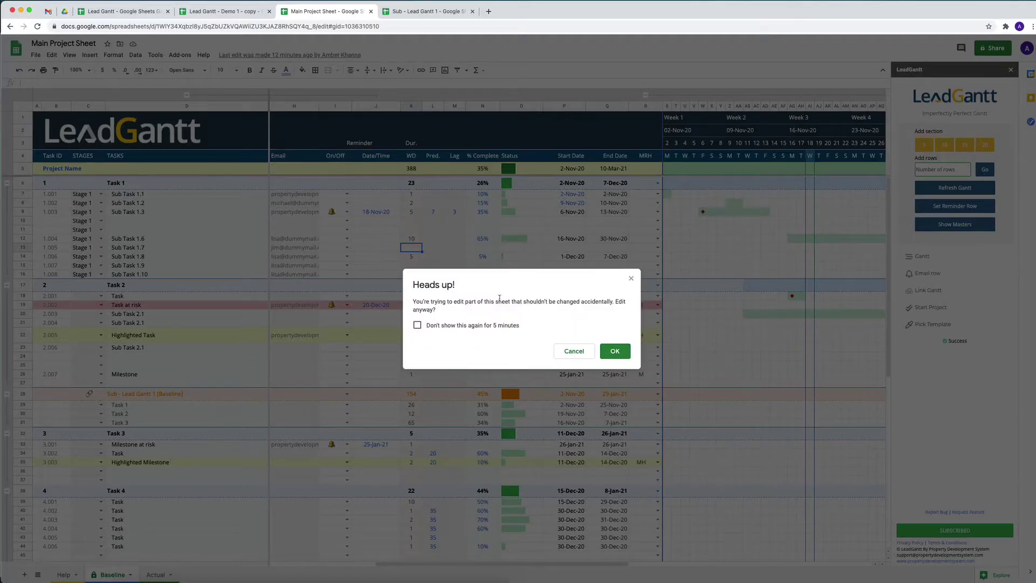
click(575, 352)
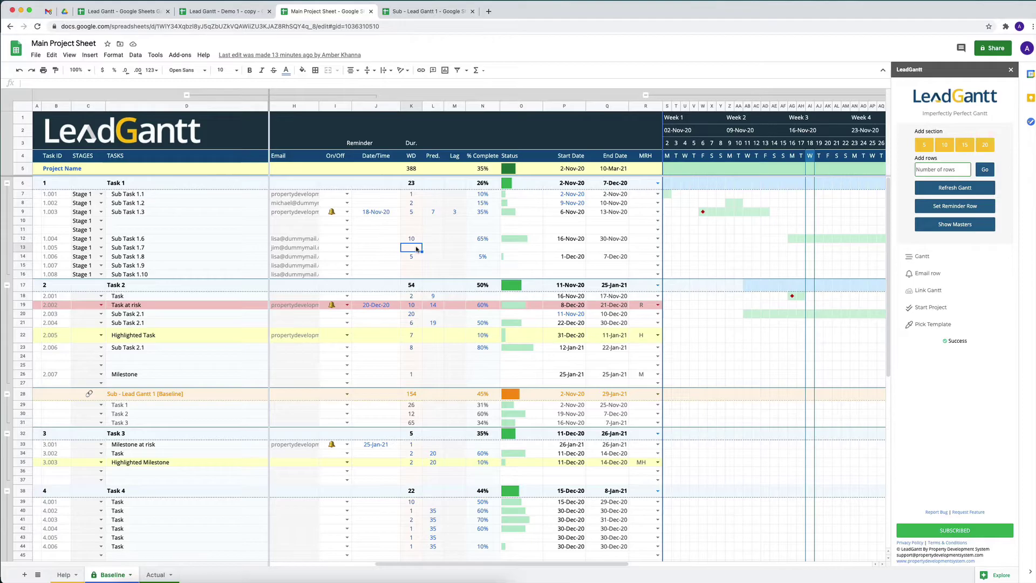
key(Down)
key(Delete)
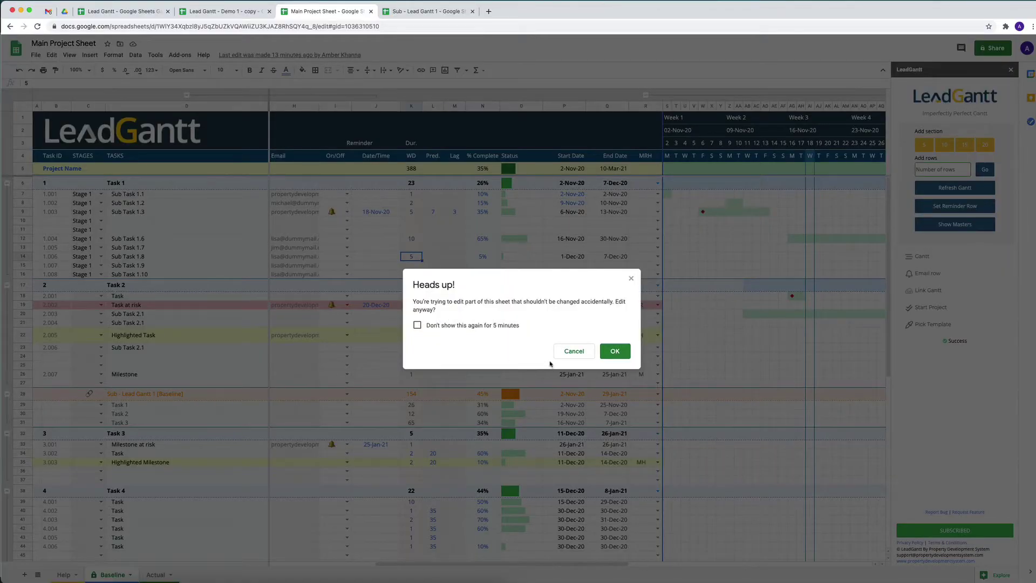
click(614, 351)
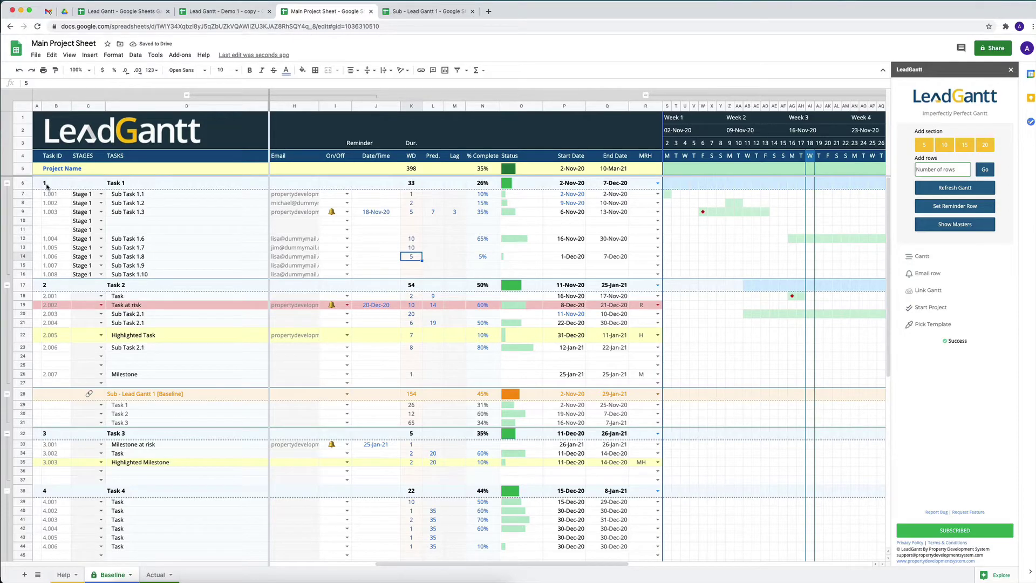
Step: Collapse the Task 1 rows and go back to the Actual sheet
click(12, 186)
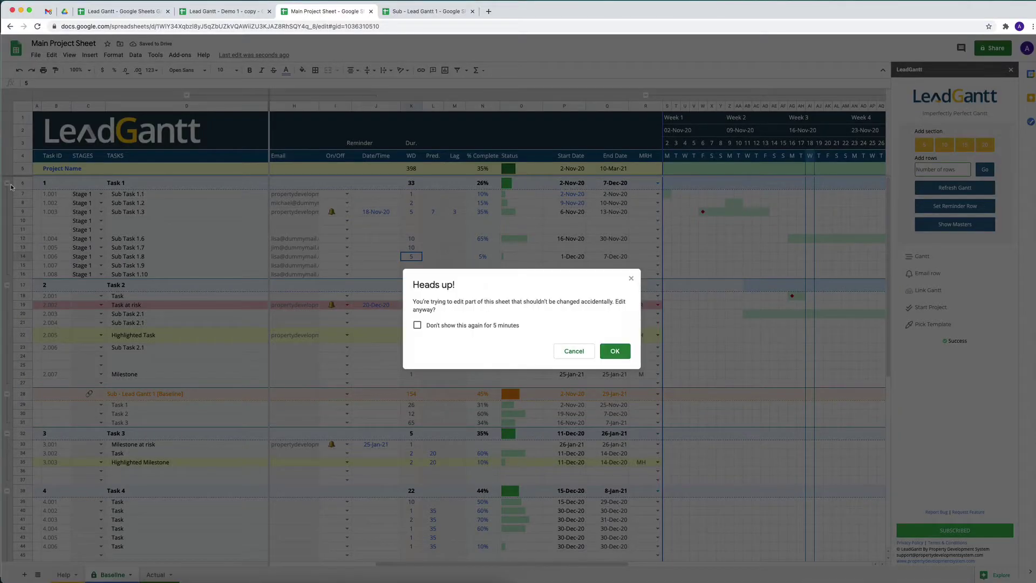
click(611, 352)
click(155, 574)
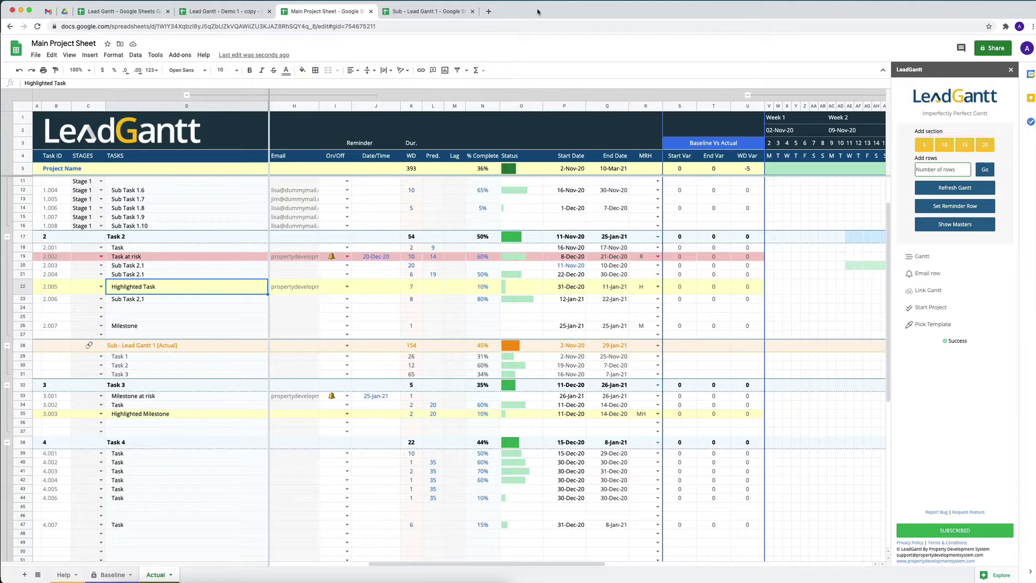
Step: In Sub - Lead Gantt 1, enter 100% for Sub Task 2.1, Sub Task 2.2 @ Risk, Milstone 1 and Milstone 2
click(415, 12)
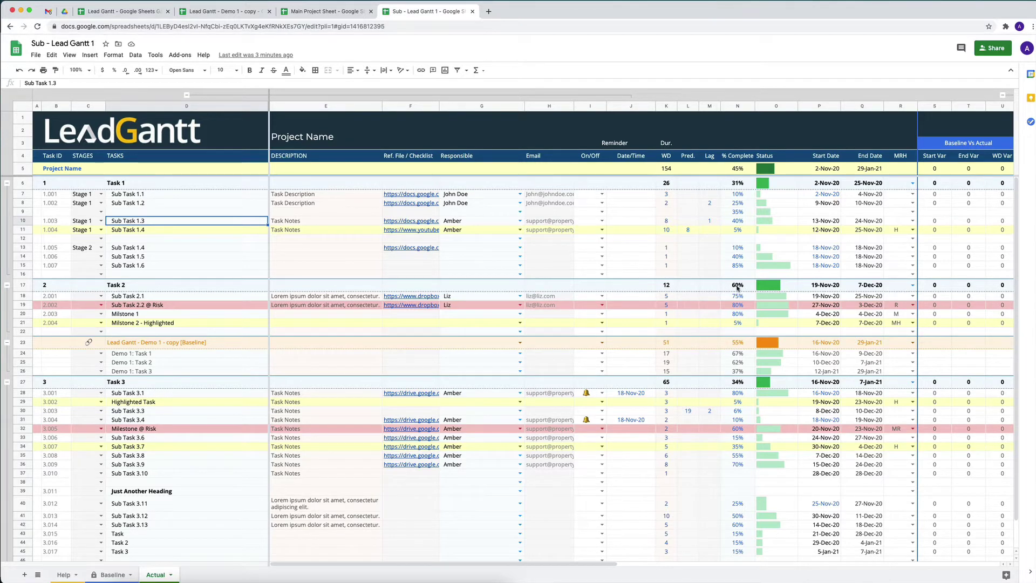
click(733, 305)
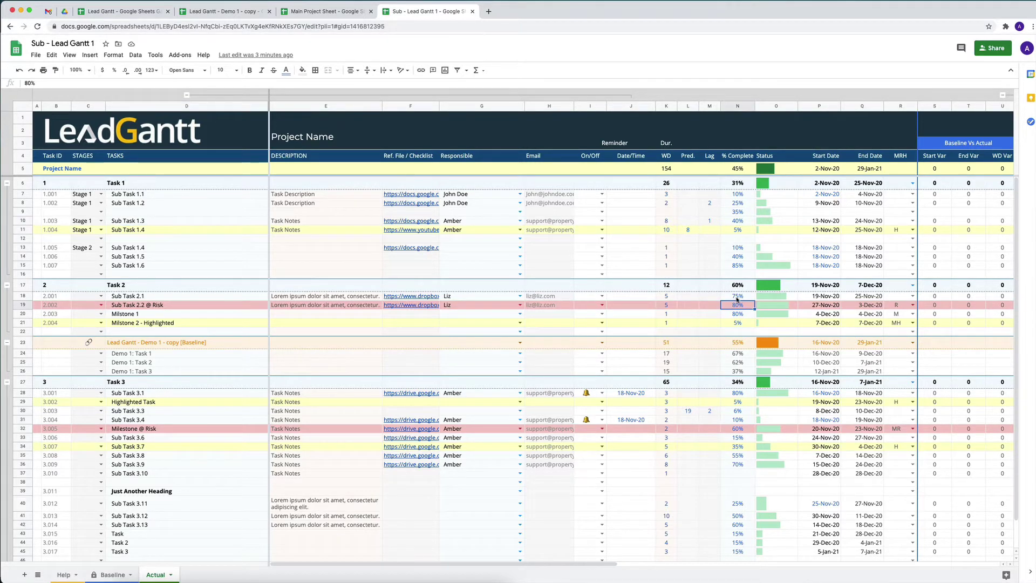
click(737, 299)
text(100)
key(Return)
text(100)
key(Return)
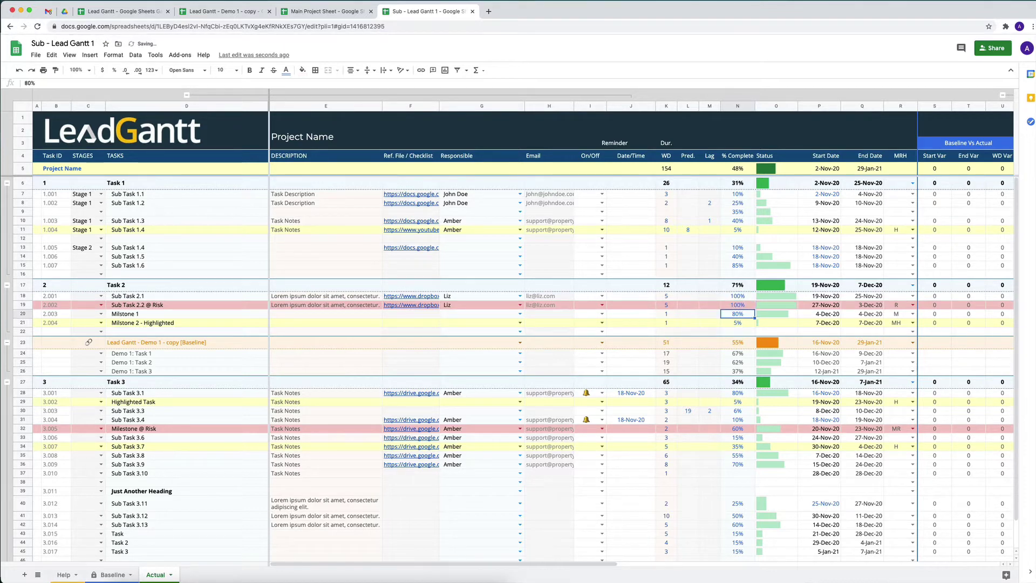
text(100)
key(Return)
text(100)
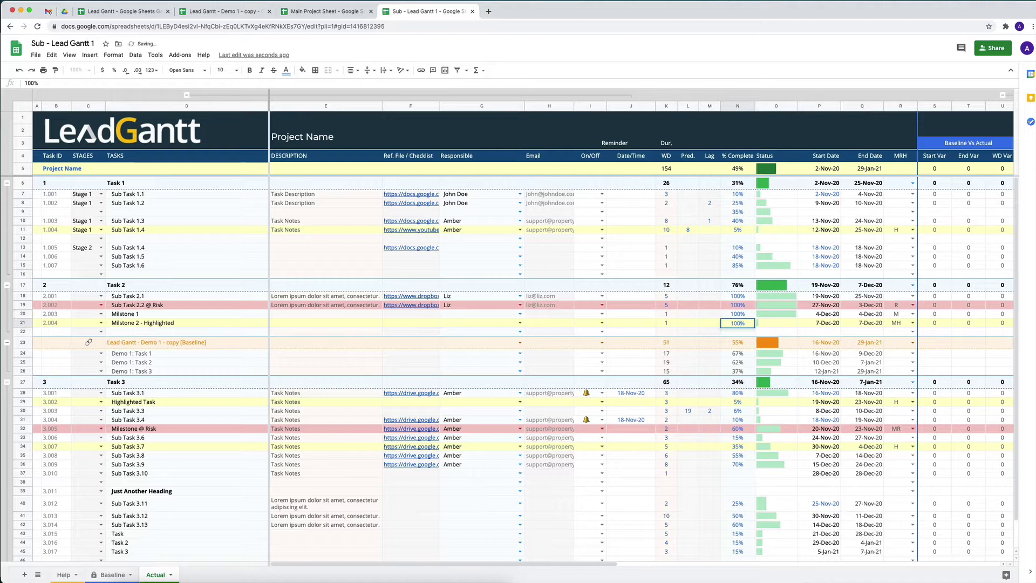
key(Return)
click(738, 323)
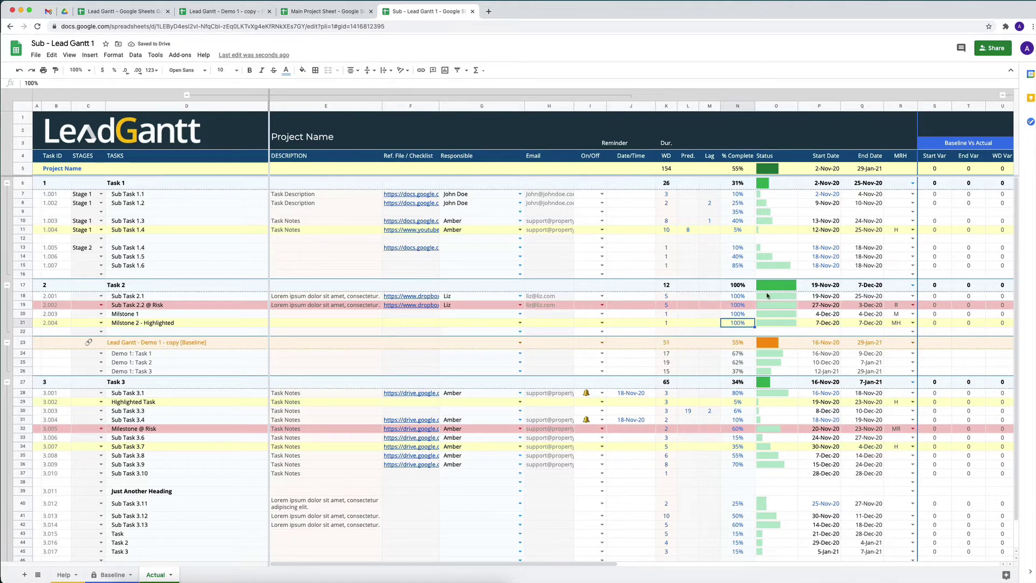
Step: On the Main Project Sheet, run Link Gantt > Update to import the sub-project's 55% progress
click(309, 17)
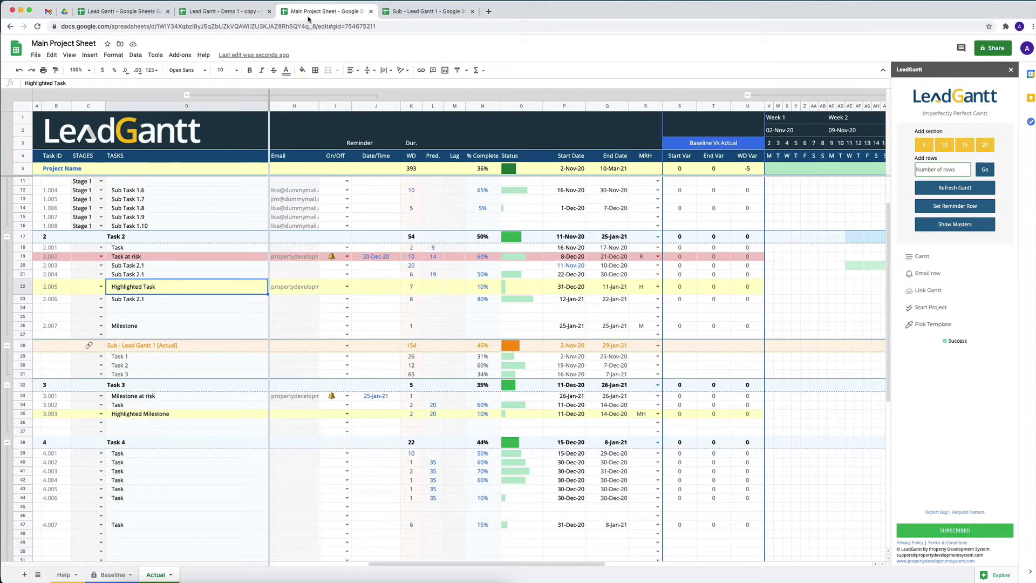
click(929, 291)
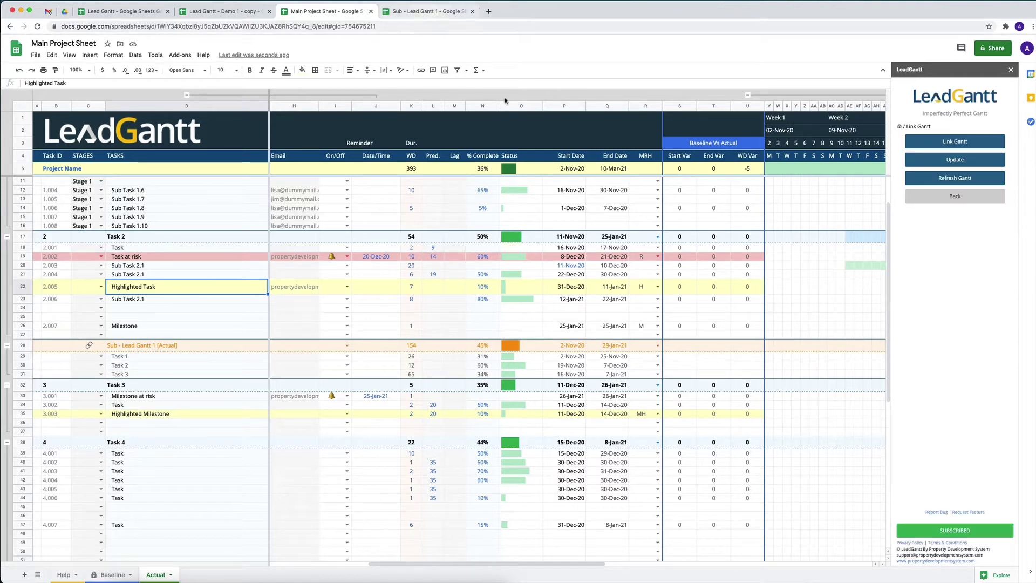
click(957, 162)
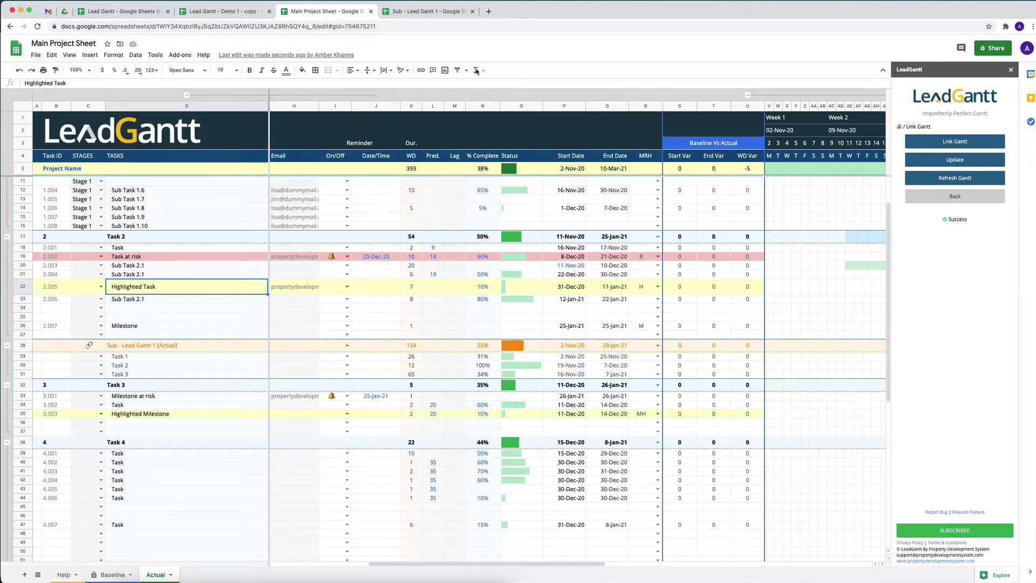
click(415, 16)
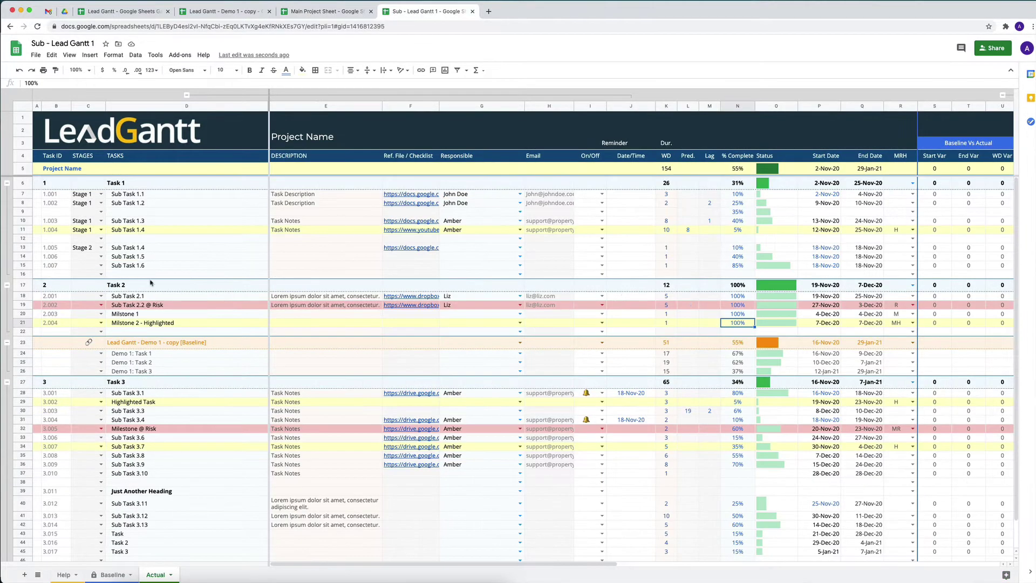
click(139, 239)
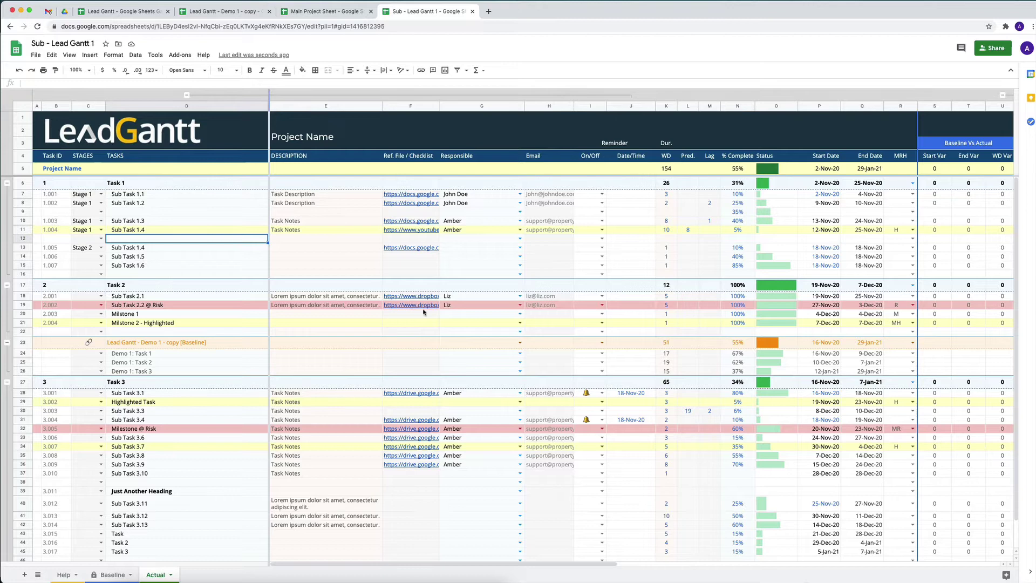
click(323, 15)
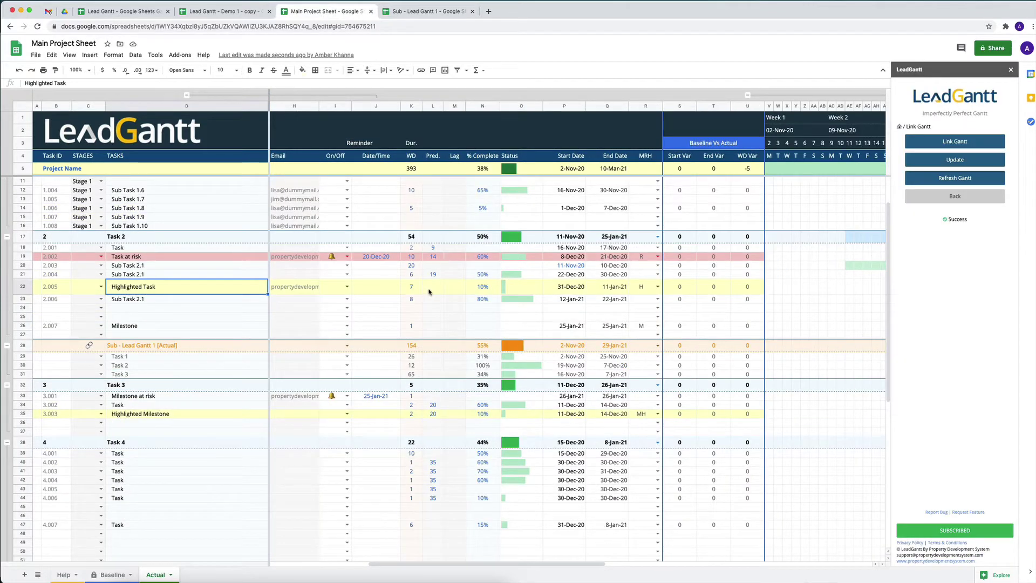
click(441, 14)
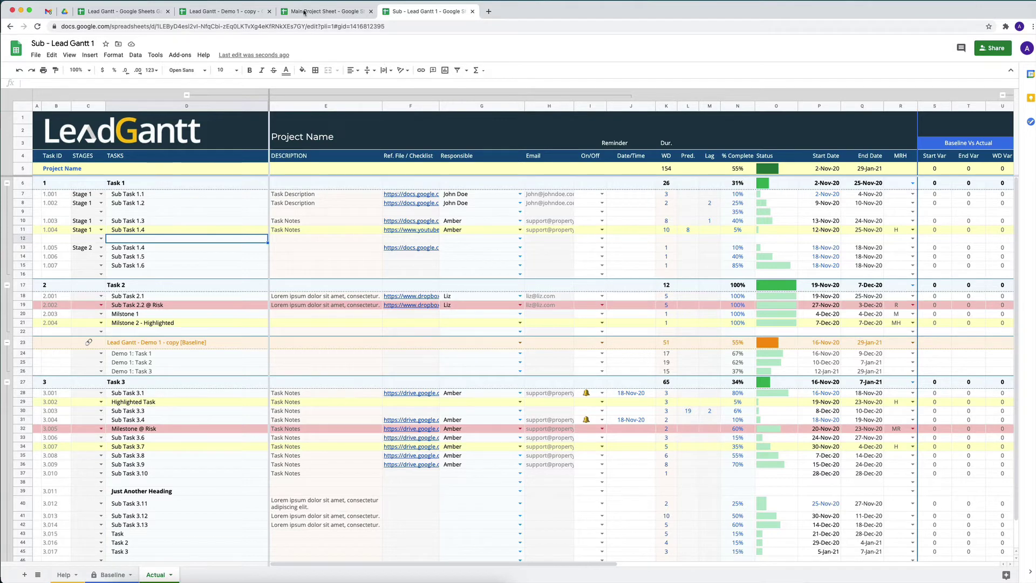
click(324, 11)
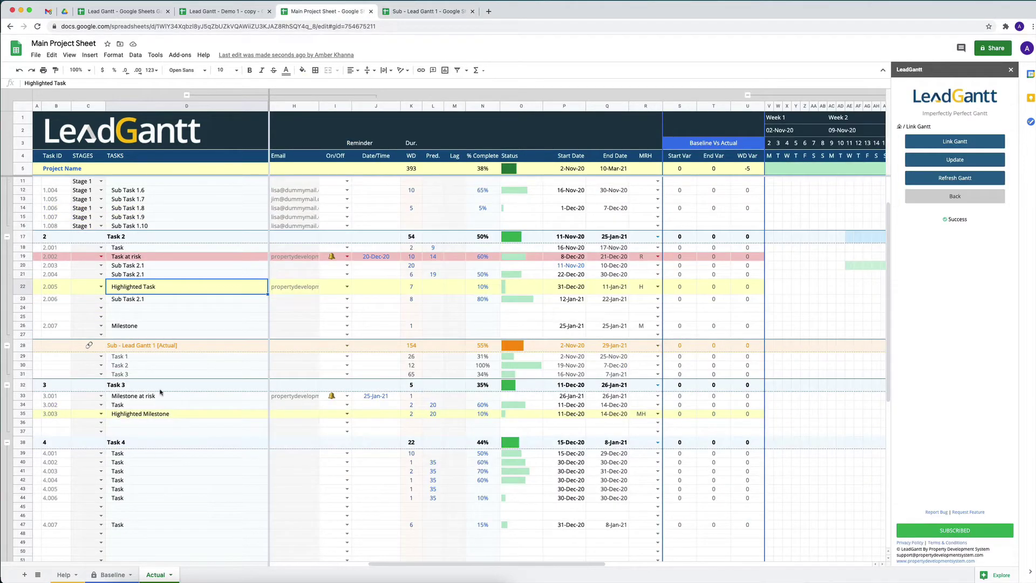
Step: Enter 25 in K12 for Sub Task 1.6 and 10 in K14 for Sub Task 1.8
scroll(203, 367, up, 2)
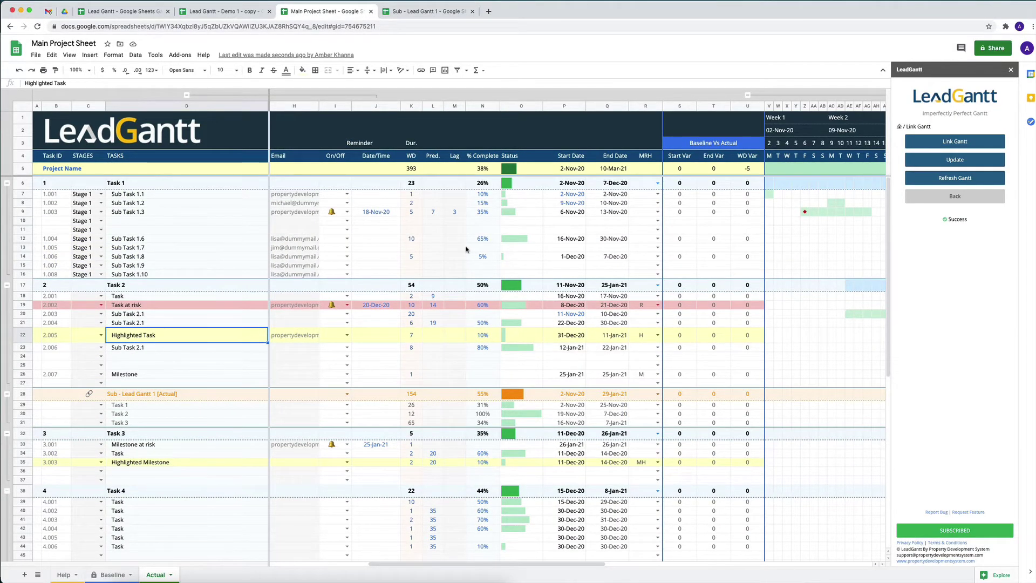
click(413, 257)
click(416, 239)
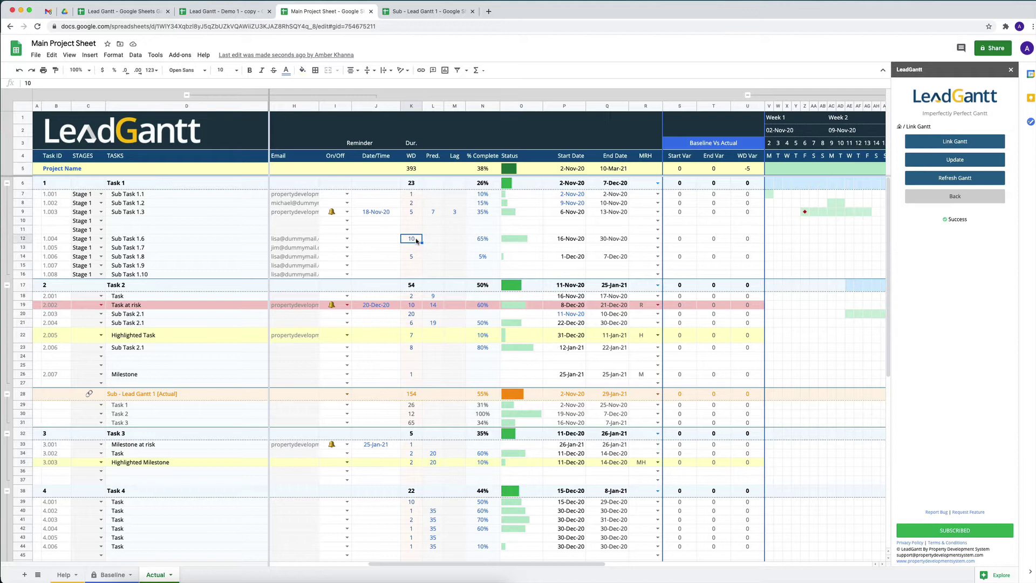
text(25)
key(Return)
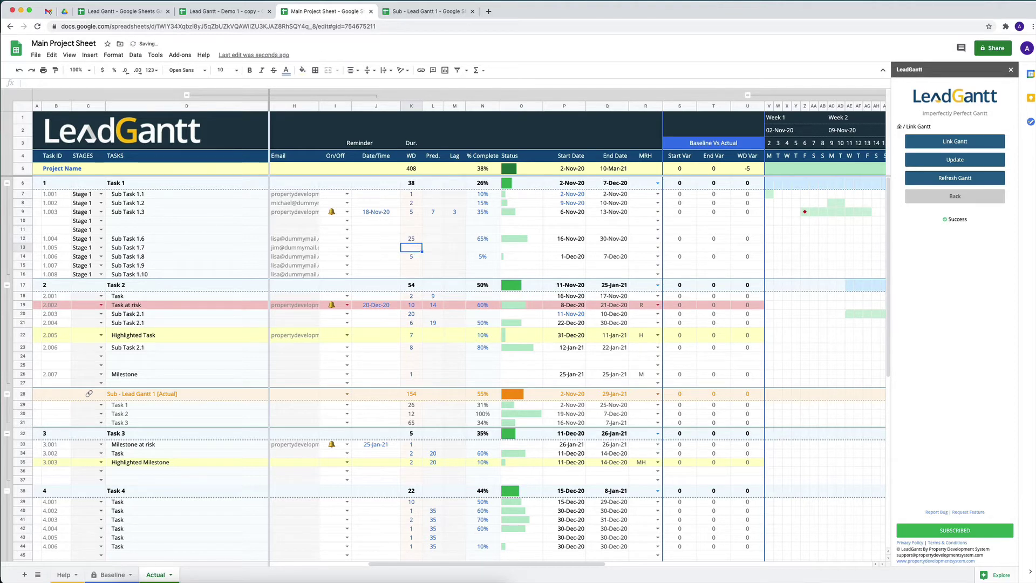
click(408, 258)
text(10)
key(Return)
double_click(568, 241)
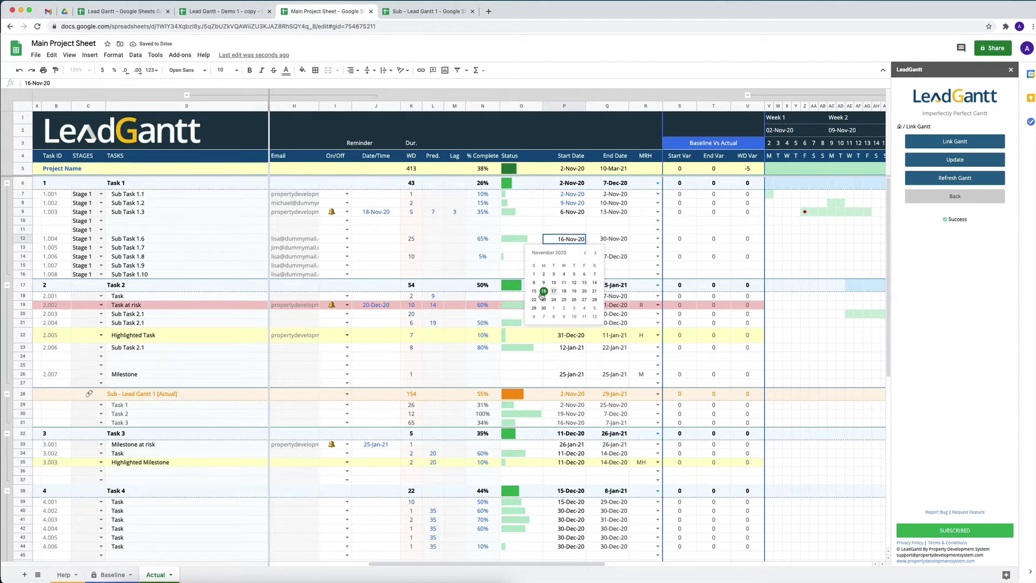
Step: Pick the 20th as Sub Task 1.6's start date, then refresh the LeadGantt chart
click(583, 292)
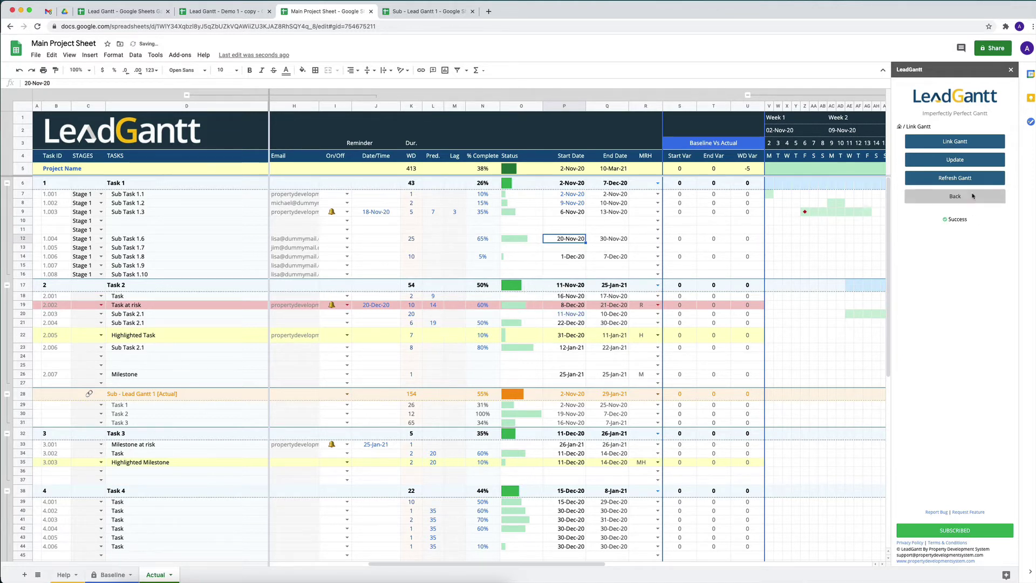
click(953, 197)
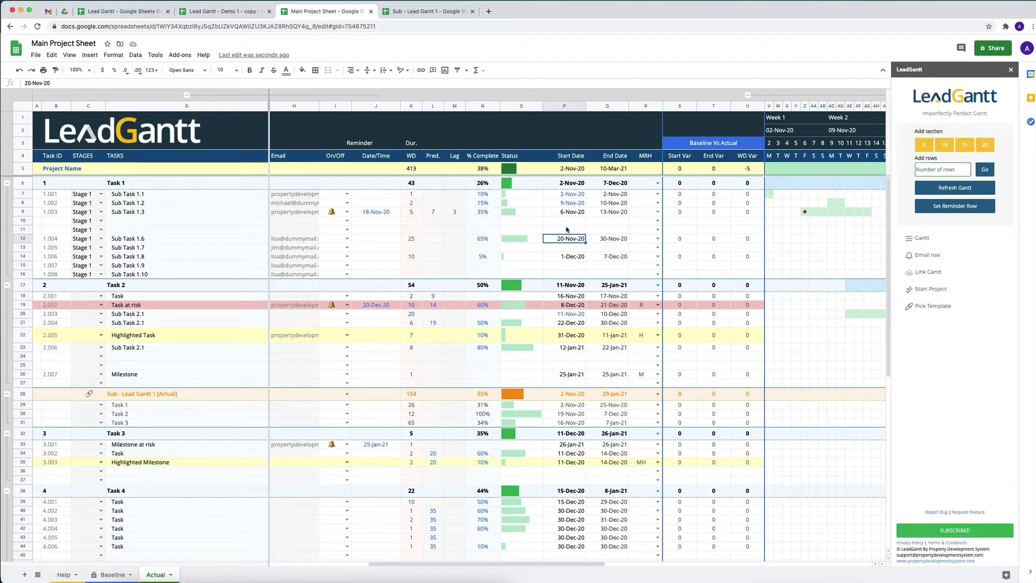
click(958, 183)
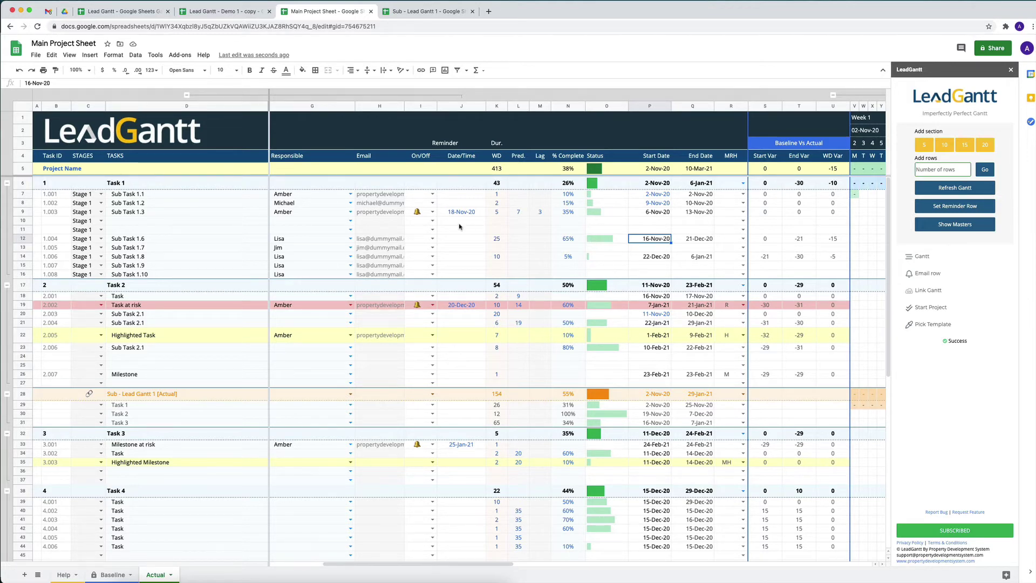
scroll(459, 226, right, 2)
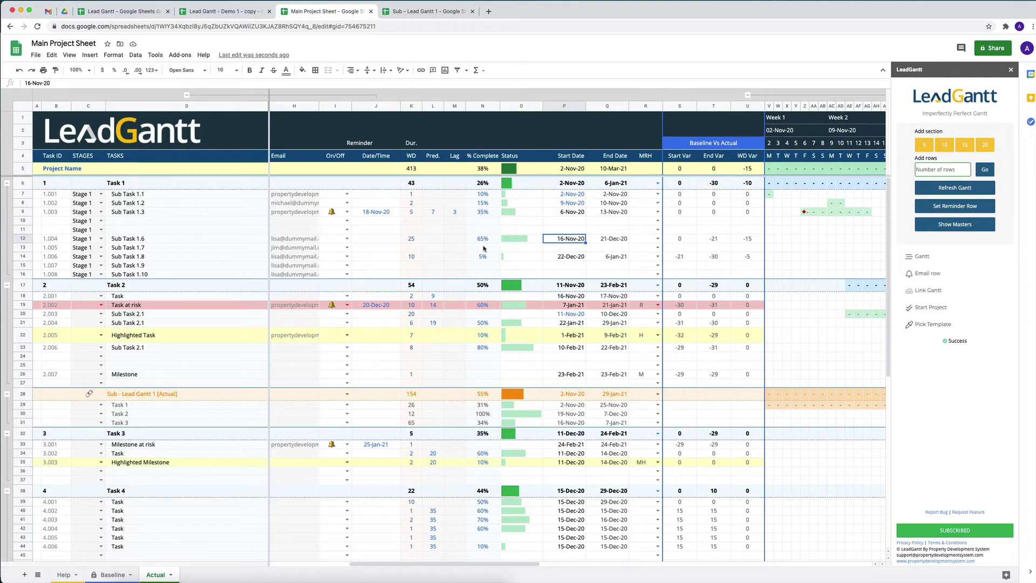
scroll(678, 245, right, 5)
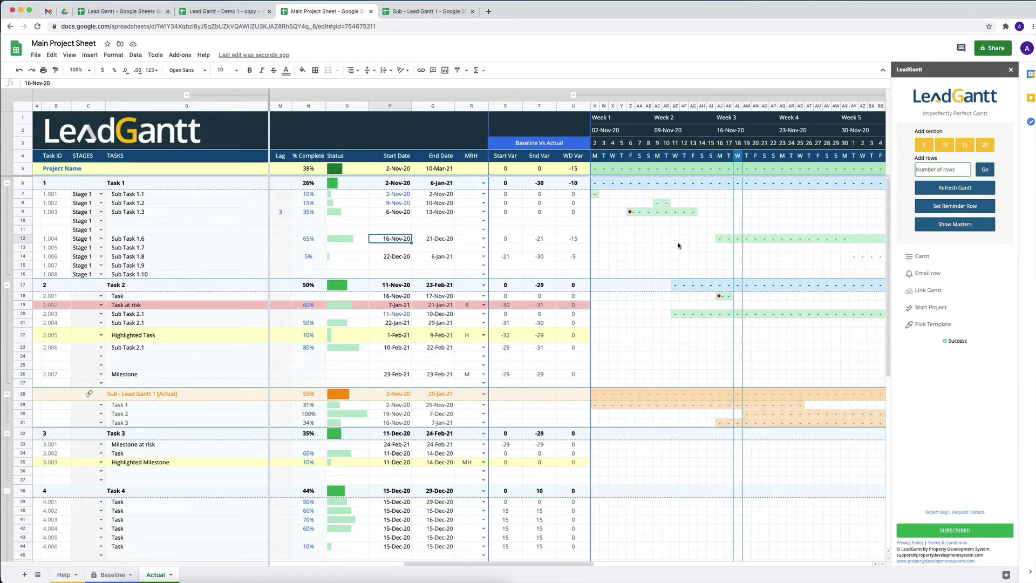
scroll(539, 255, right, 5)
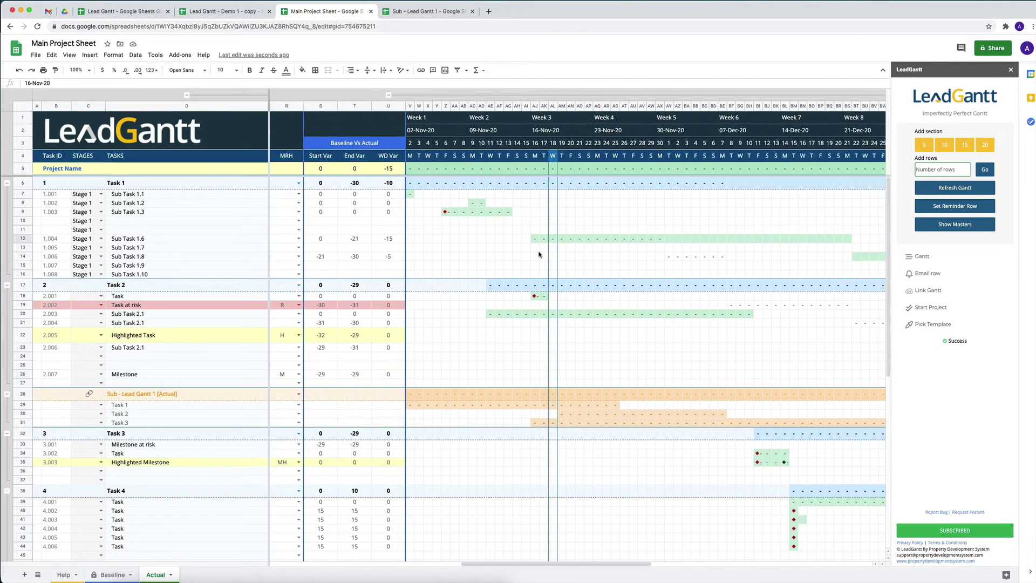
scroll(538, 255, right, 3)
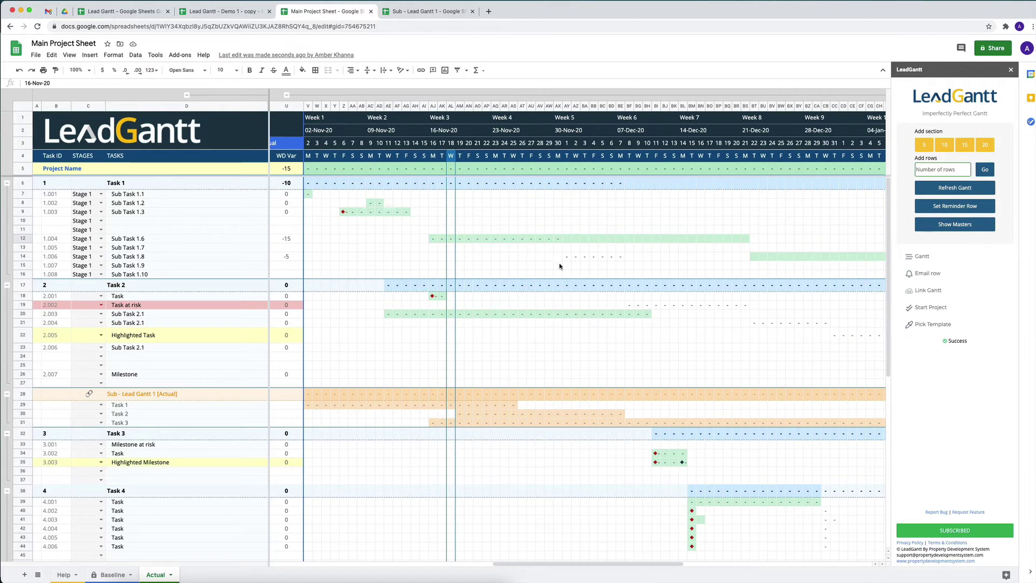
drag(564, 257, 621, 261)
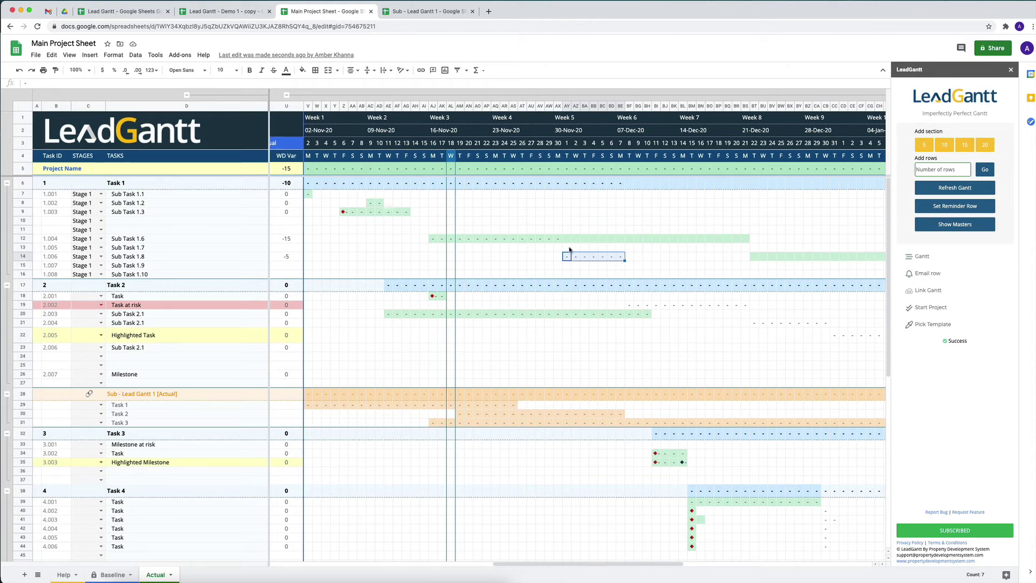
click(558, 107)
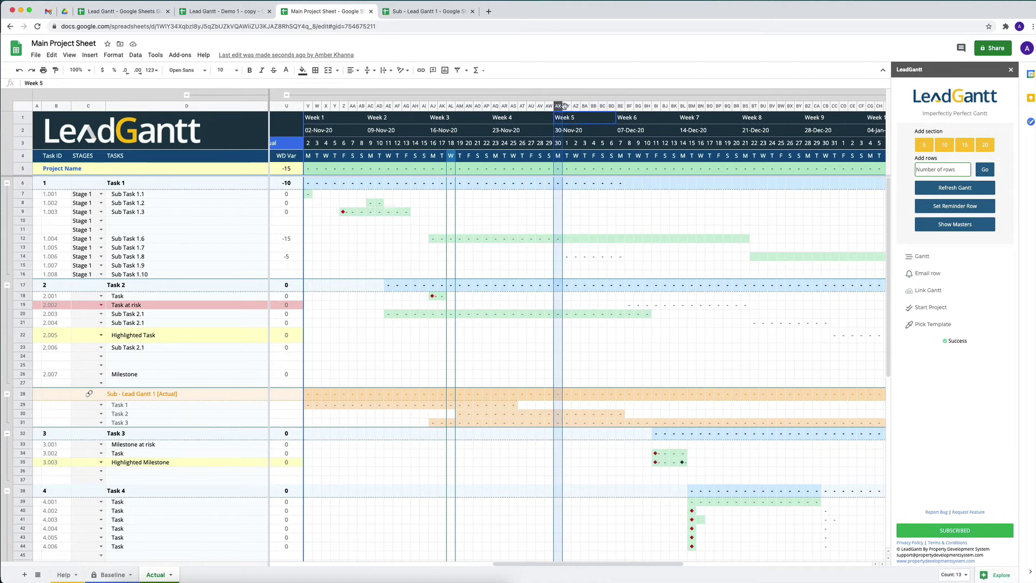
click(567, 106)
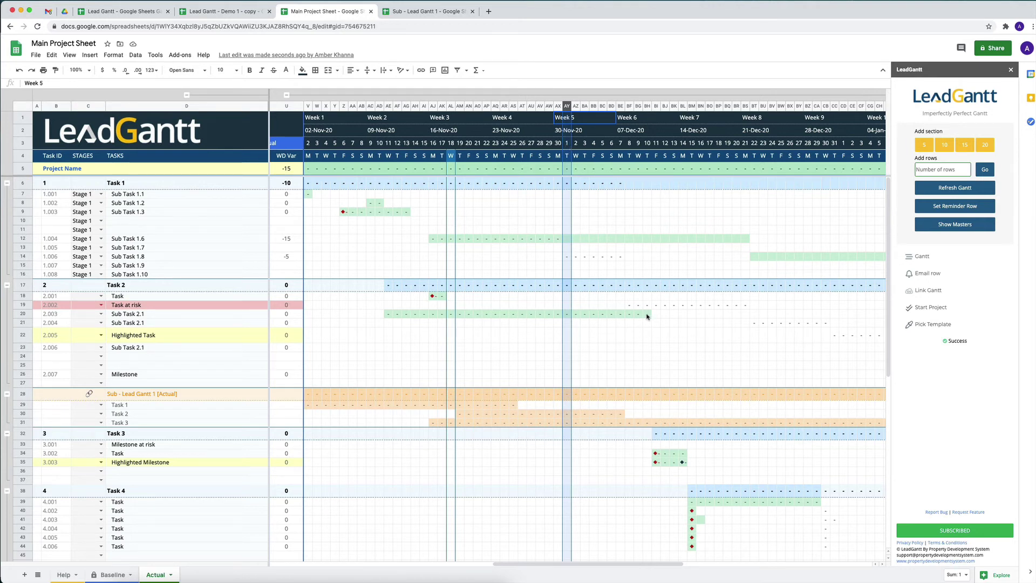
click(619, 256)
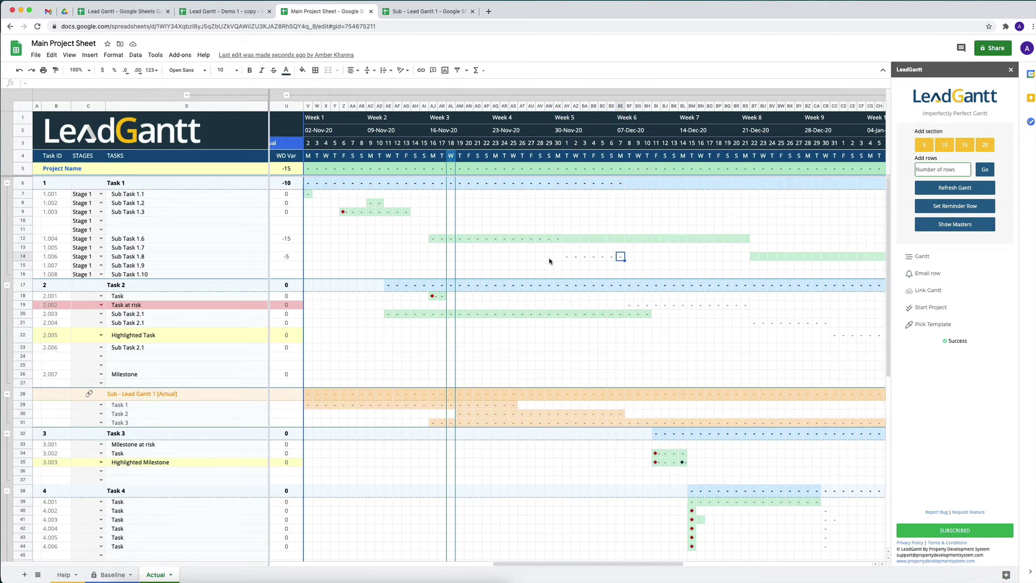
scroll(647, 262, right, 3)
click(677, 257)
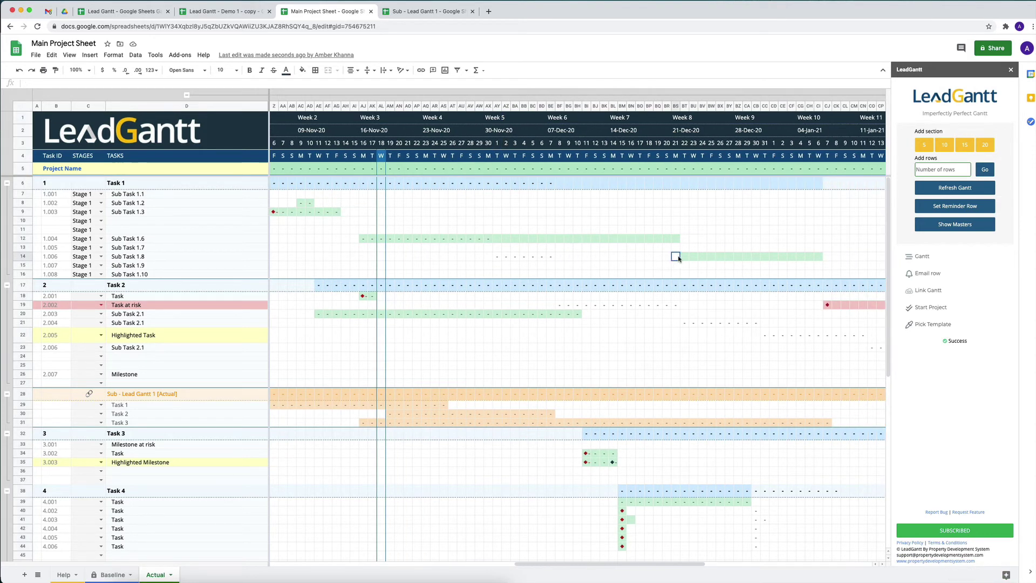
drag(685, 257, 822, 259)
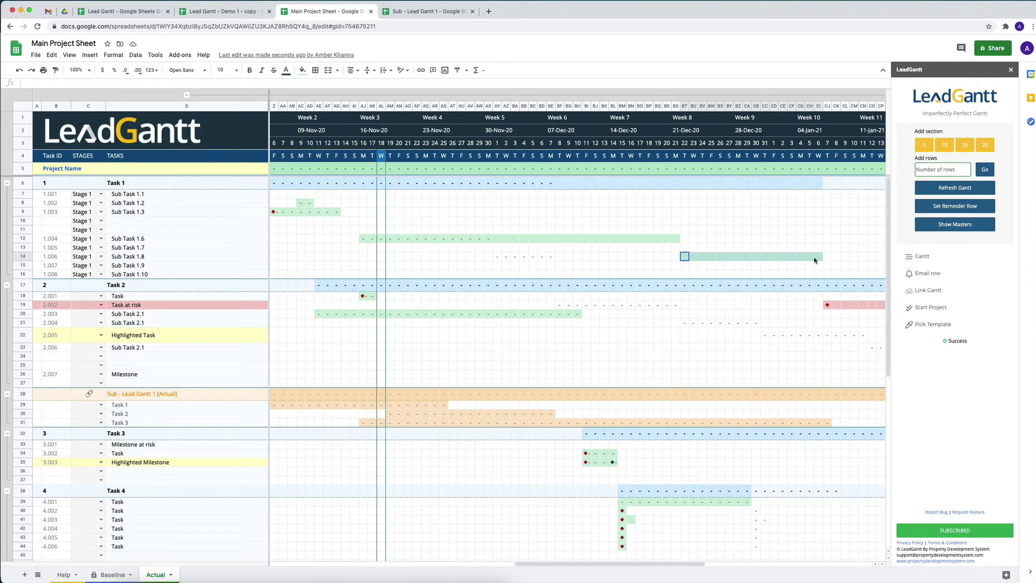
scroll(510, 263, left, 10)
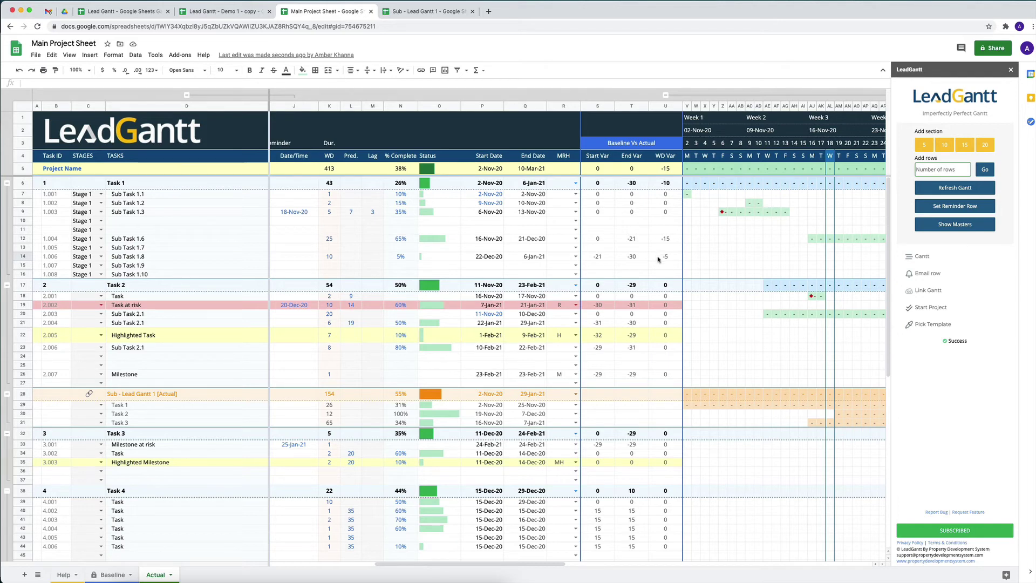
scroll(709, 257, right, 15)
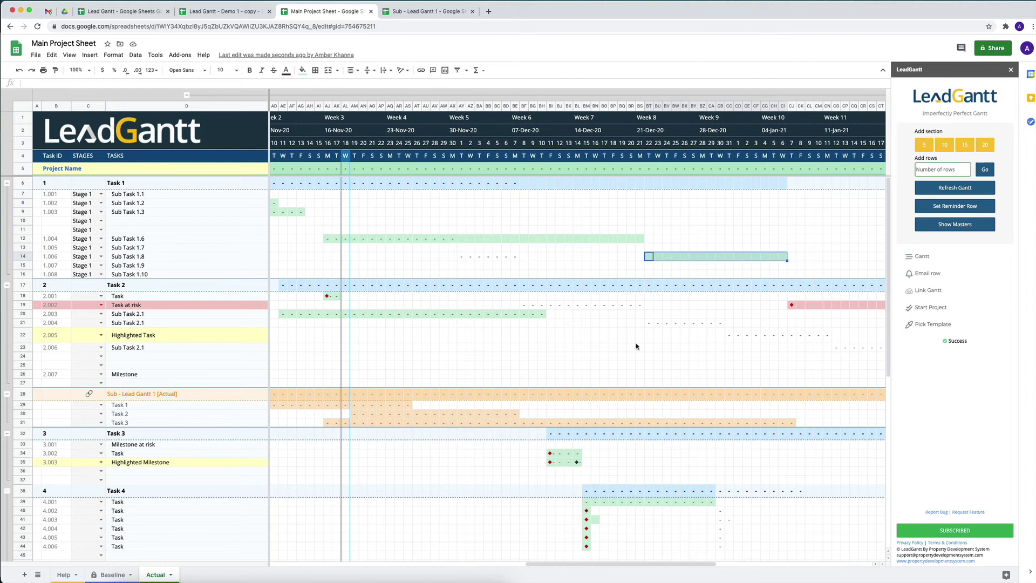
scroll(580, 311, right, 5)
scroll(580, 311, right, 6)
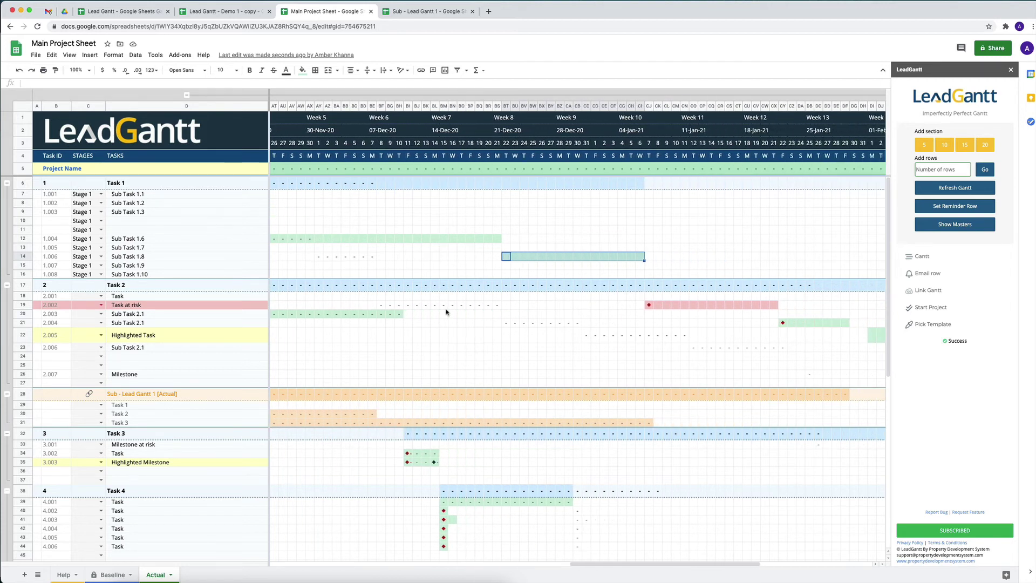
click(360, 306)
key(shift+Right)
key(shift+Right)
key(shift+Right)
key(shift+Right)
key(shift+Right)
key(shift+Right)
key(shift+Right)
key(shift+Right)
key(shift+Right)
key(shift+Right)
key(shift+Right)
key(shift+Right)
key(shift+Right)
key(shift+Right)
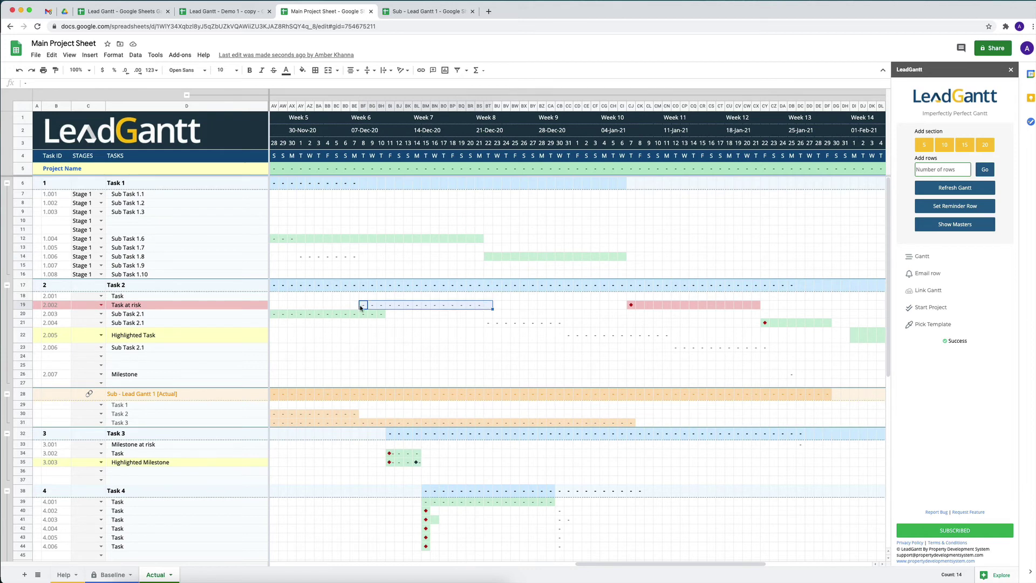
scroll(464, 306, left, 15)
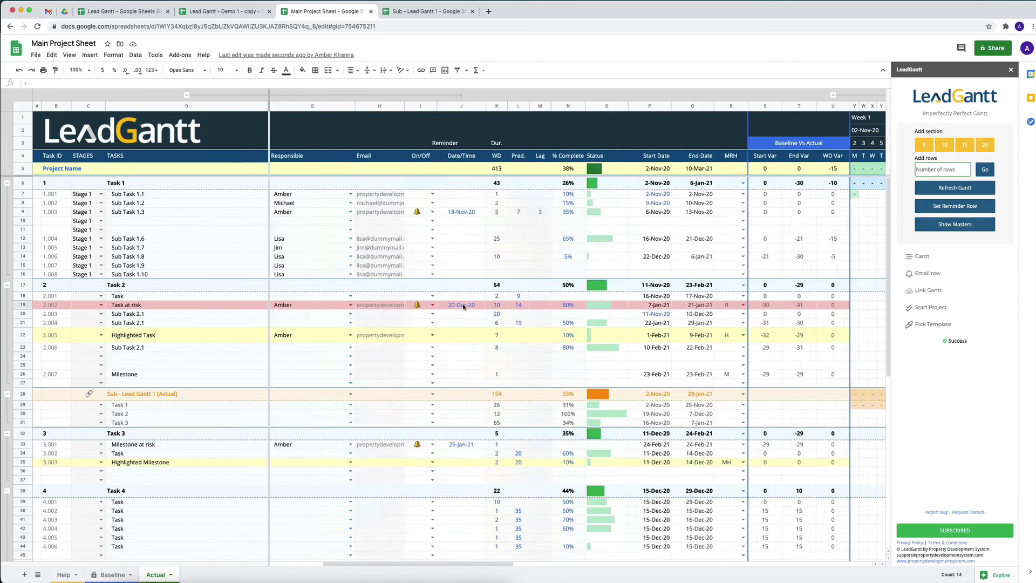
scroll(463, 306, left, 10)
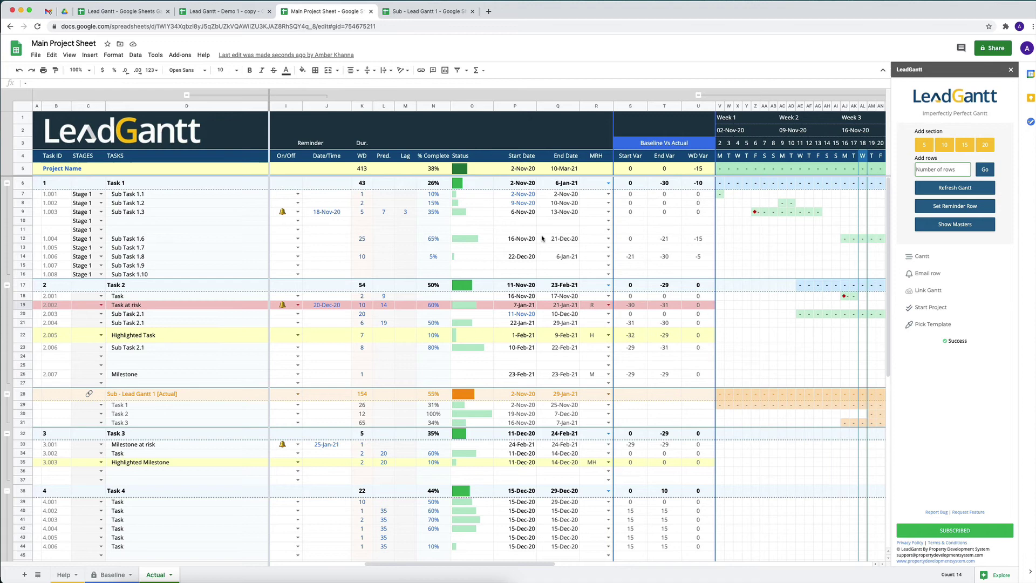
scroll(676, 364, down, 6)
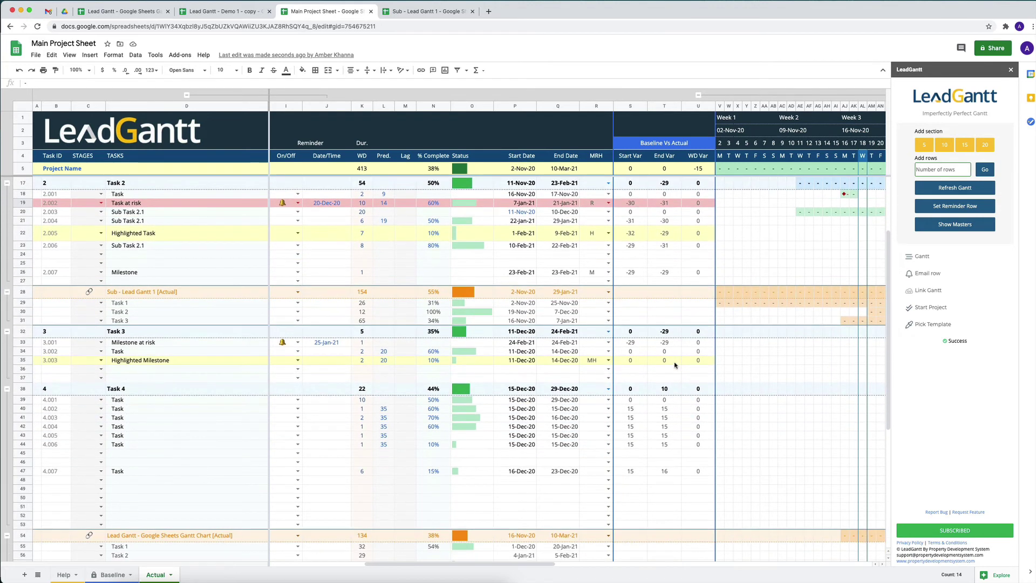
scroll(674, 366, down, 5)
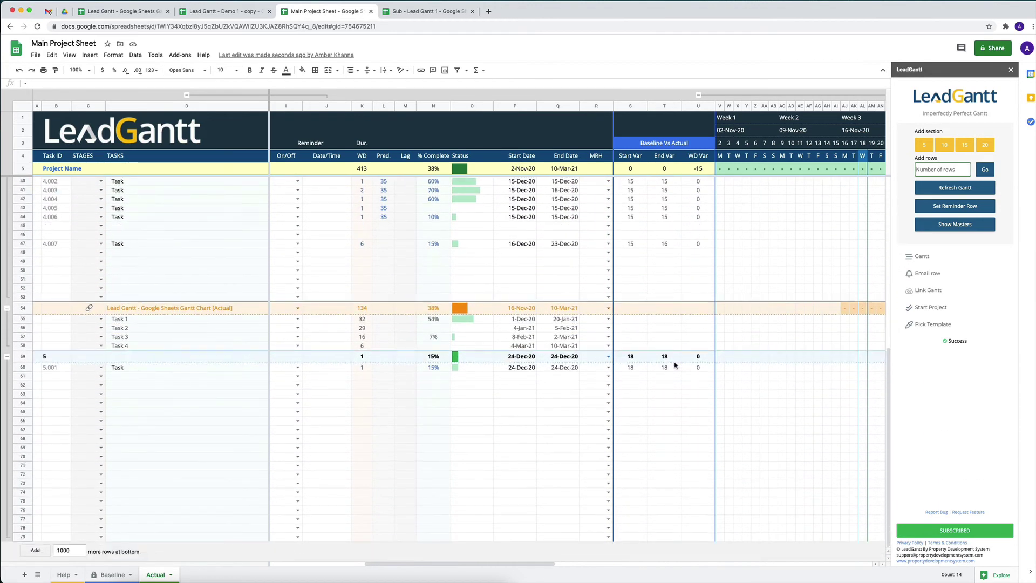
scroll(674, 366, up, 11)
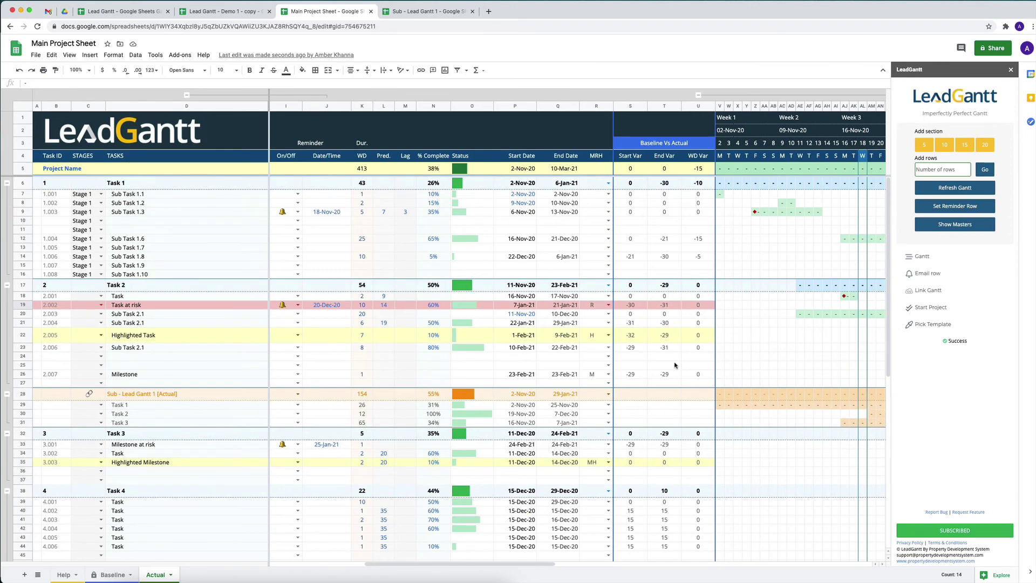
scroll(675, 365, right, 15)
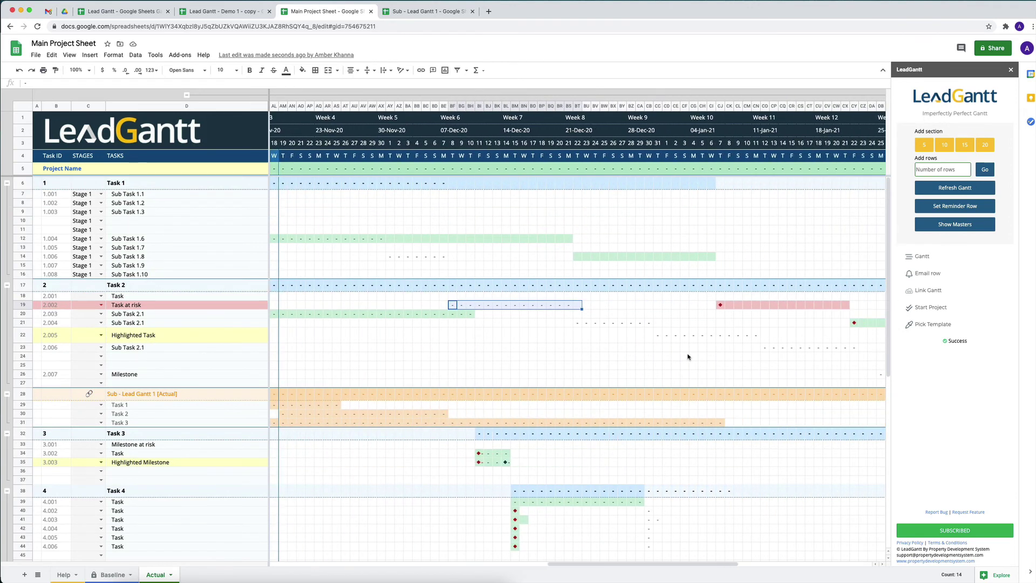
scroll(684, 331, right, 5)
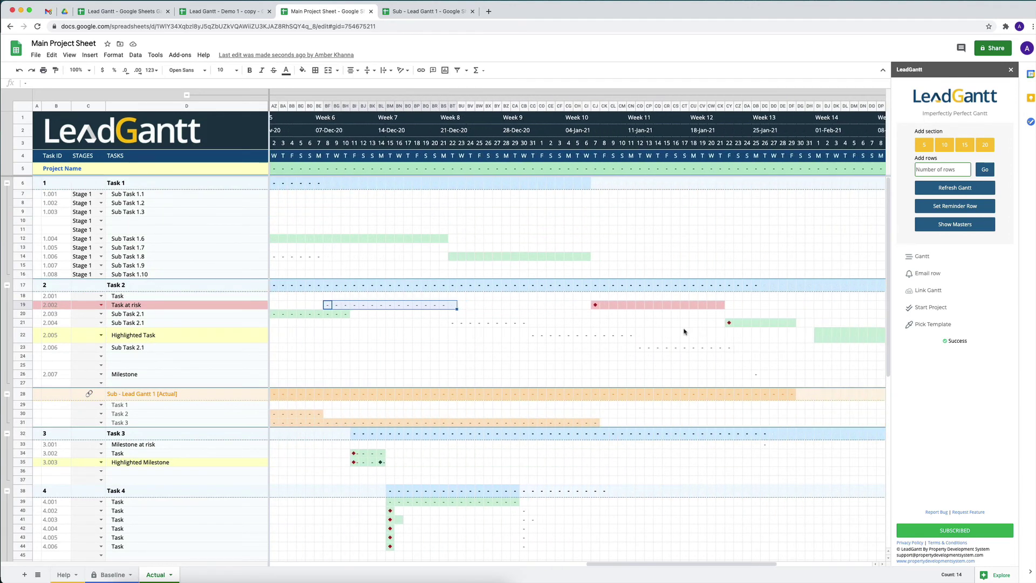
scroll(684, 331, left, 20)
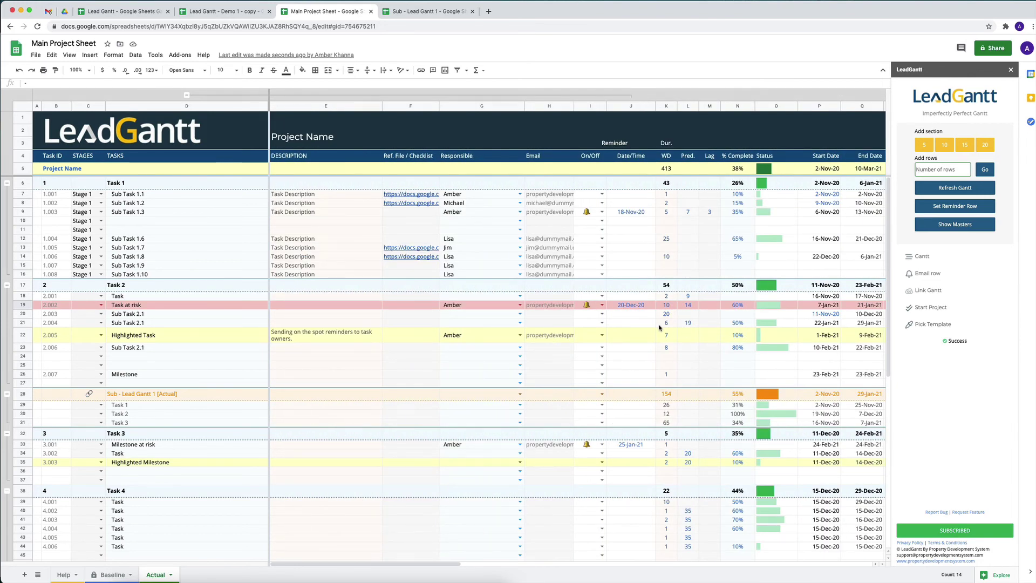
click(327, 350)
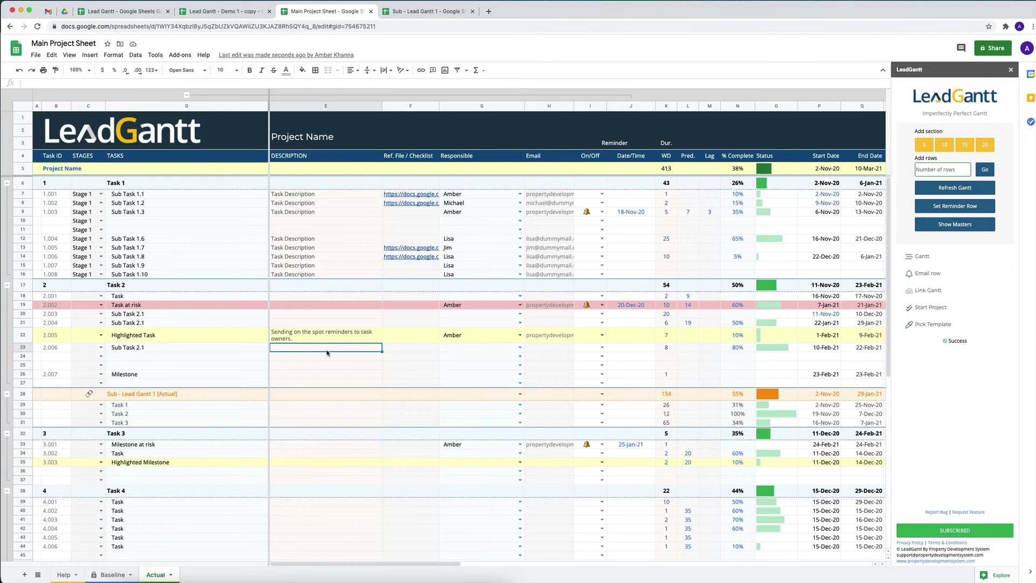